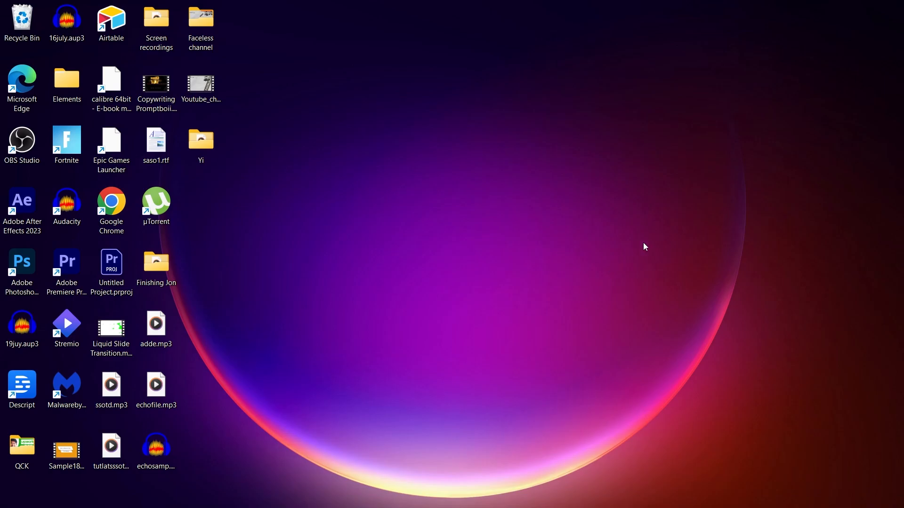
In Microsoft Edge, start a new Squarespace website and filter the templates by Portfolio, Scheduling and Professional Services.
click(521, 495)
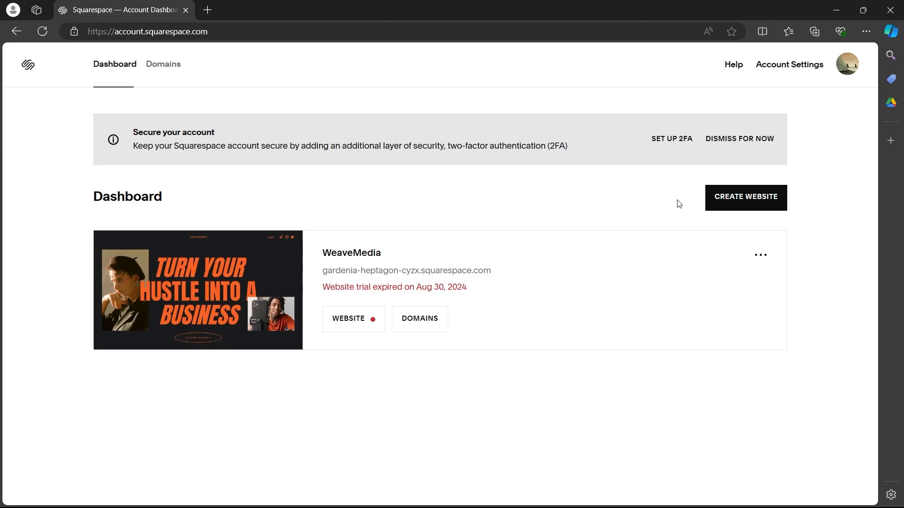
click(758, 202)
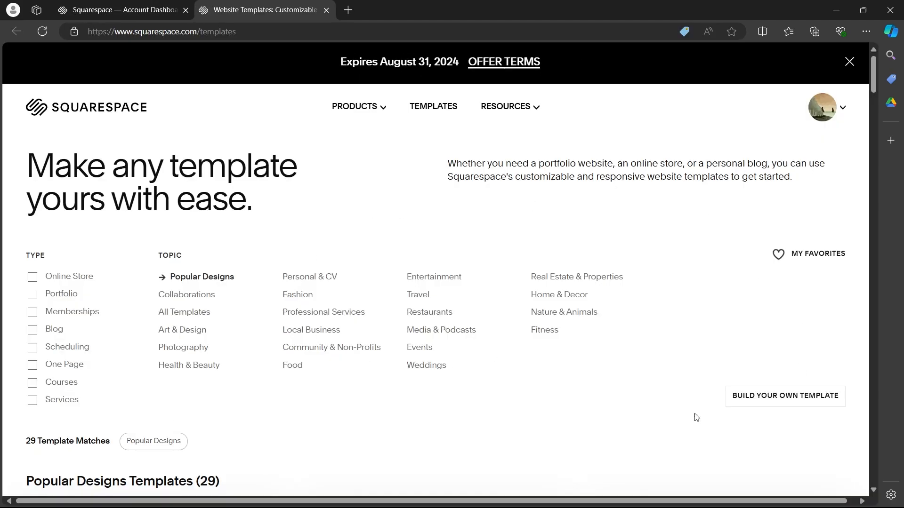
click(33, 294)
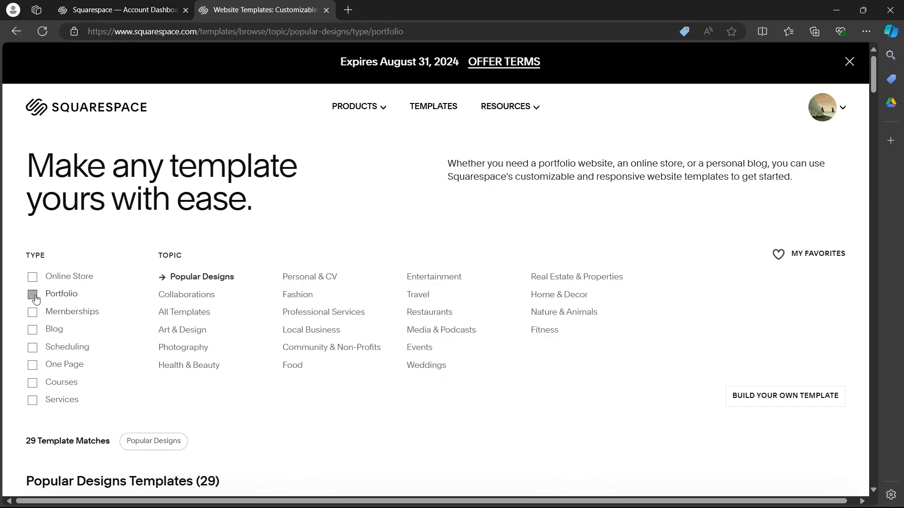
click(32, 348)
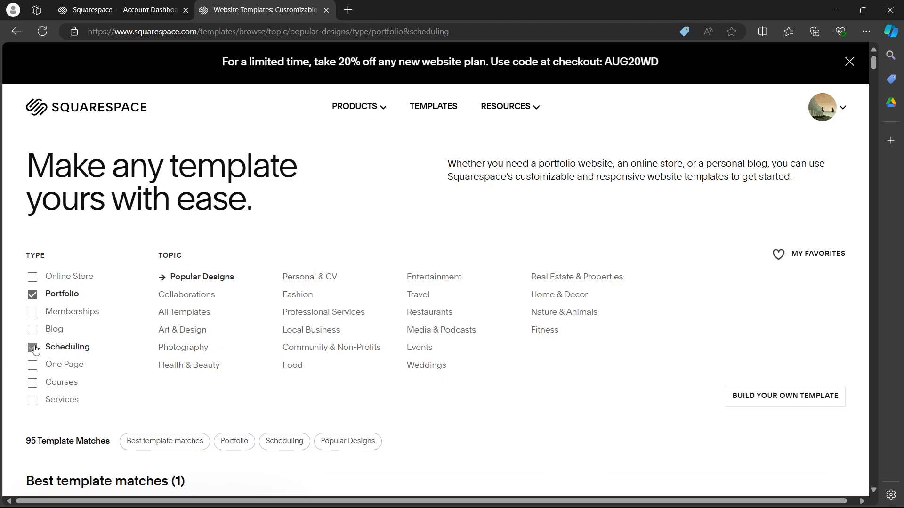
click(317, 314)
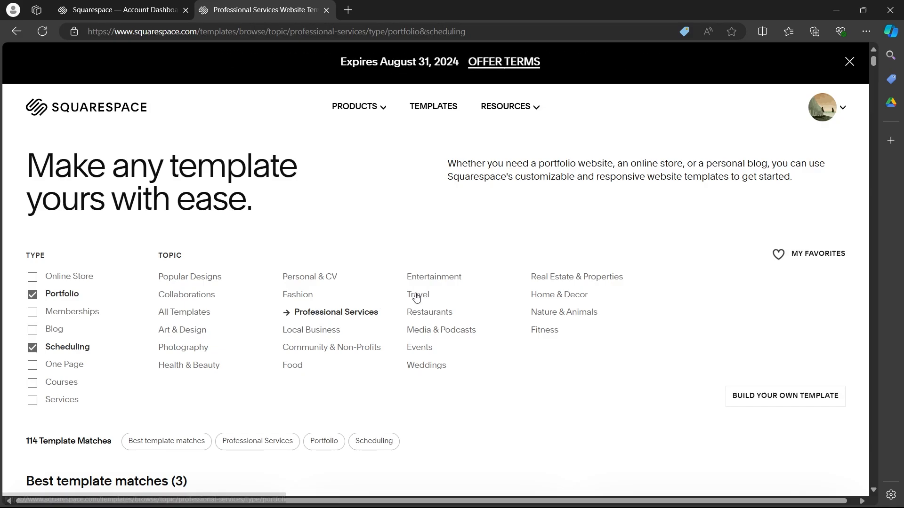
scroll(355, 217, down, 3)
scroll(355, 217, down, 3)
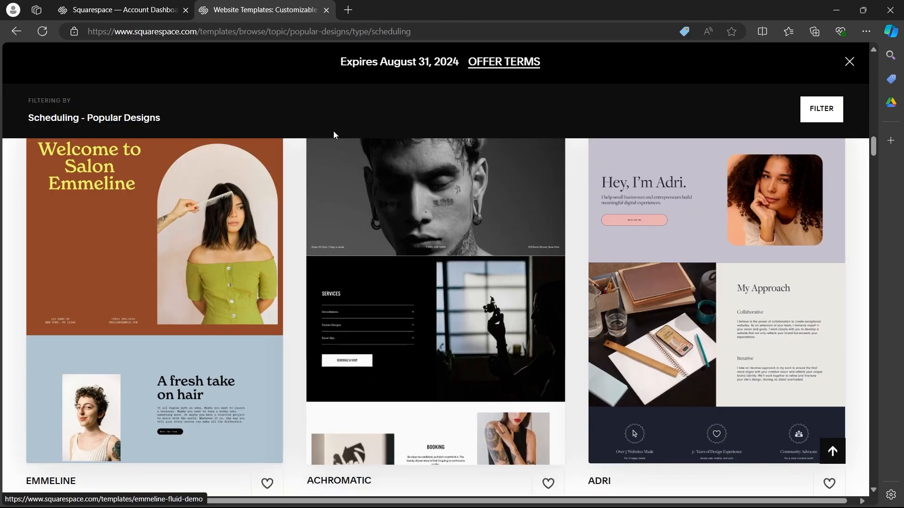
Choose the Achromatic template with the lavender, pink and blue color preset and start a site with this design.
click(463, 219)
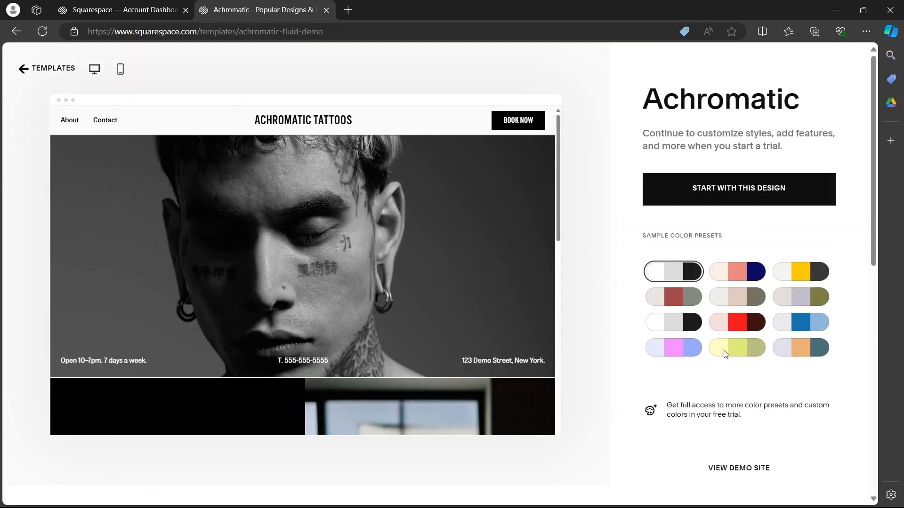
click(676, 350)
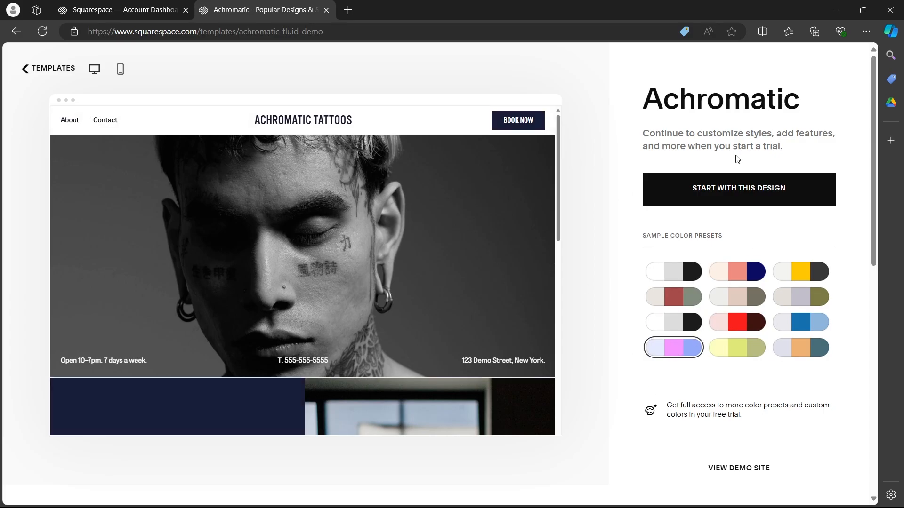
click(744, 193)
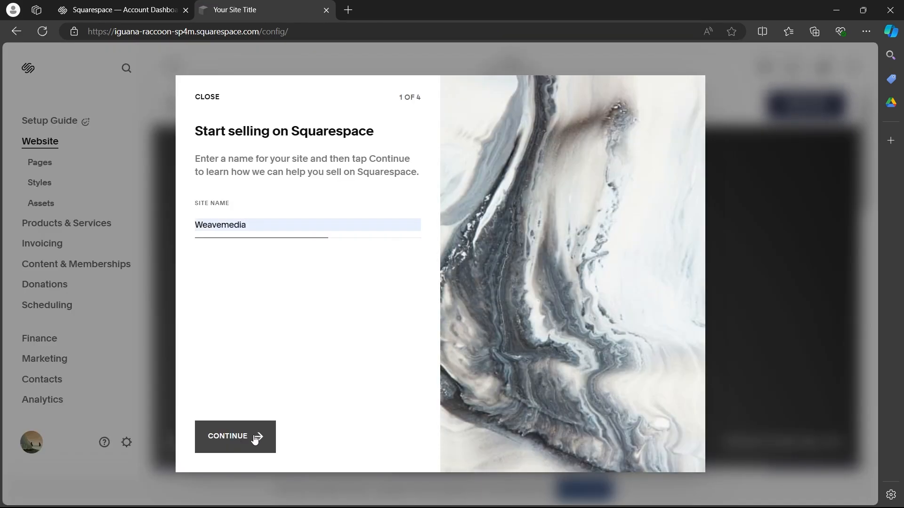
Name the site Weavemedia and complete the four-part selling introduction.
click(255, 439)
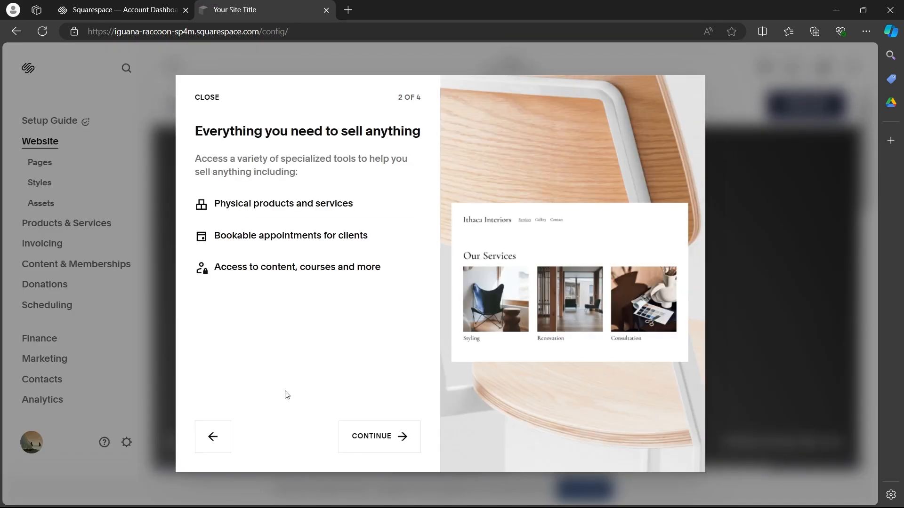
click(374, 436)
click(382, 437)
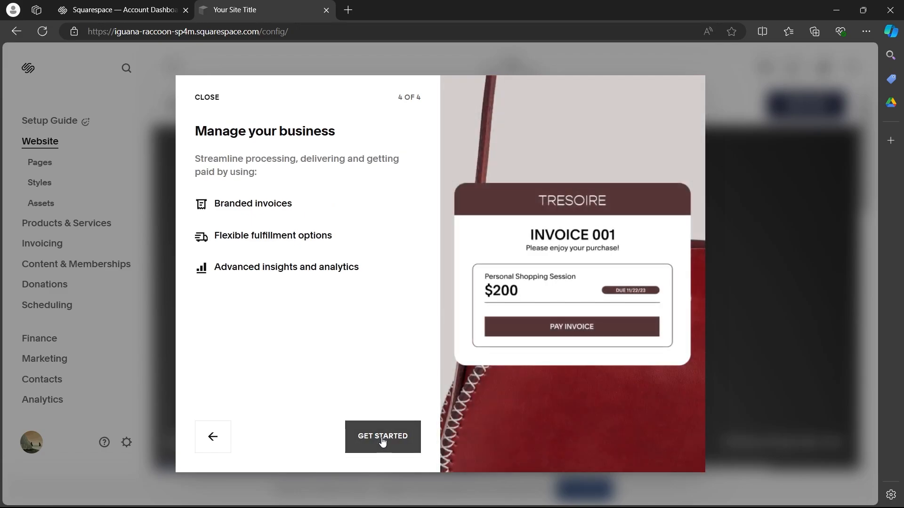
click(383, 437)
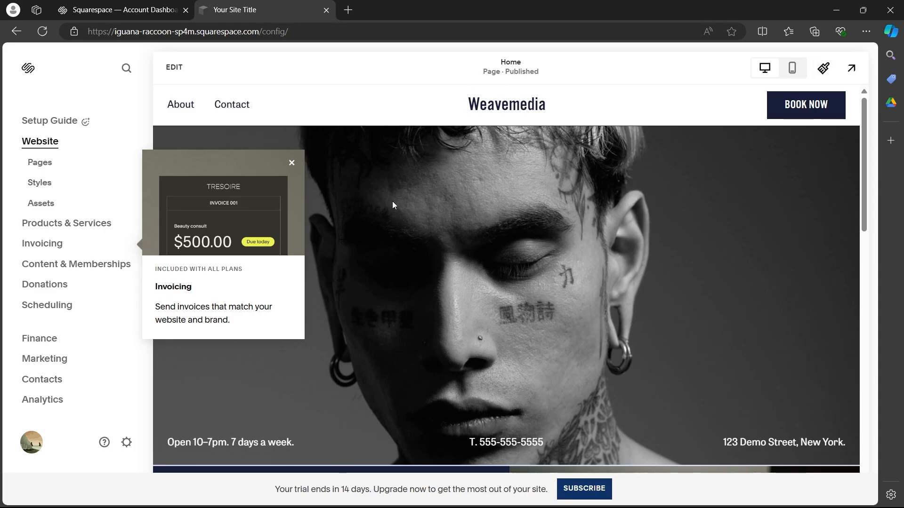
Open the About page for editing and make the WHO WE ARE heading bold and italic.
click(180, 104)
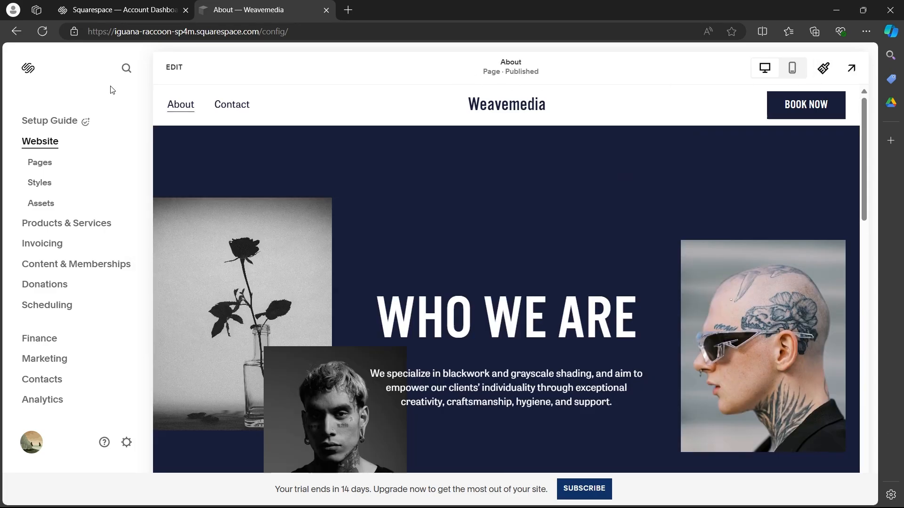
click(174, 69)
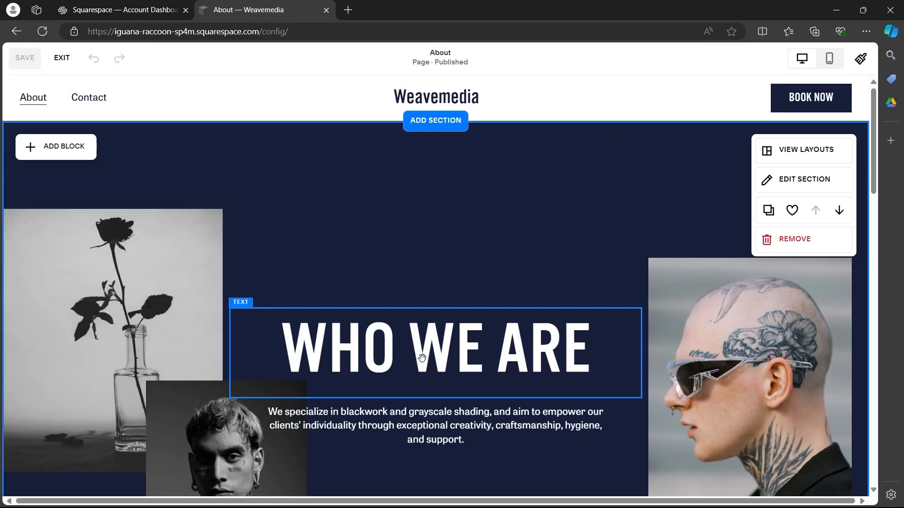
click(422, 357)
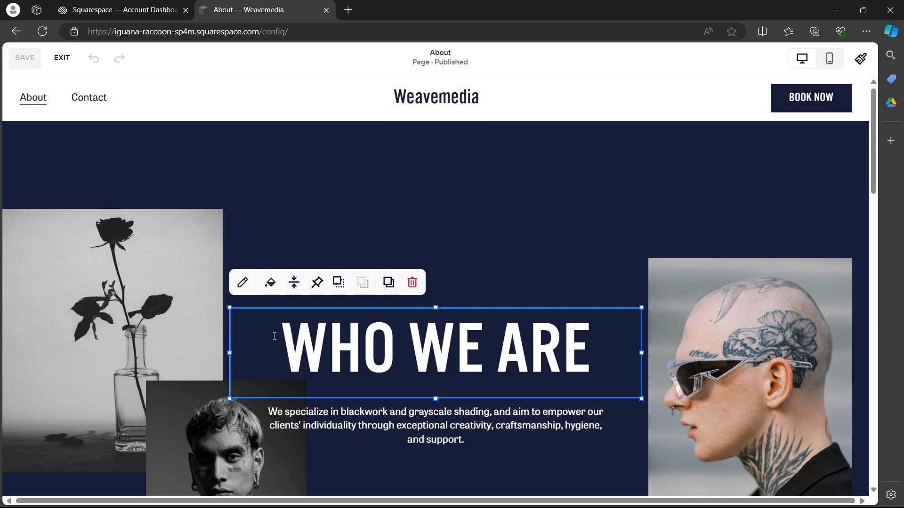
click(244, 282)
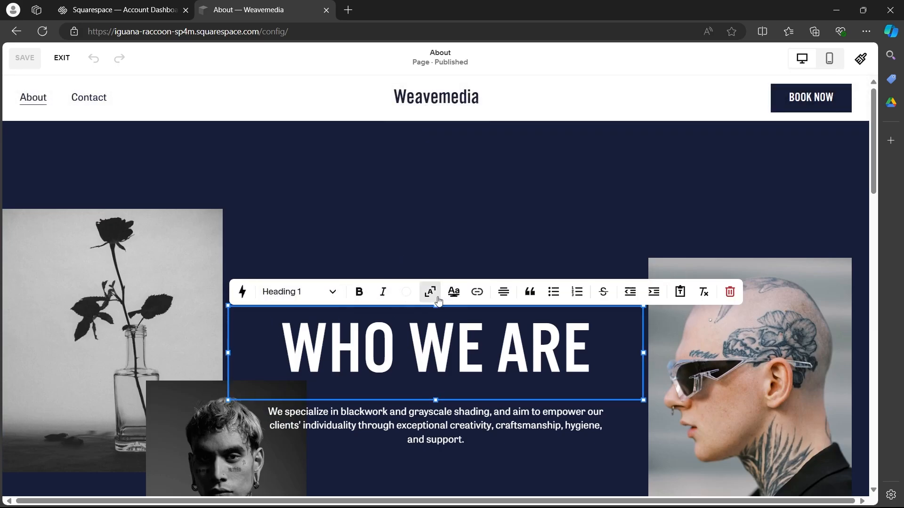
drag(282, 349, 594, 350)
click(359, 292)
click(382, 292)
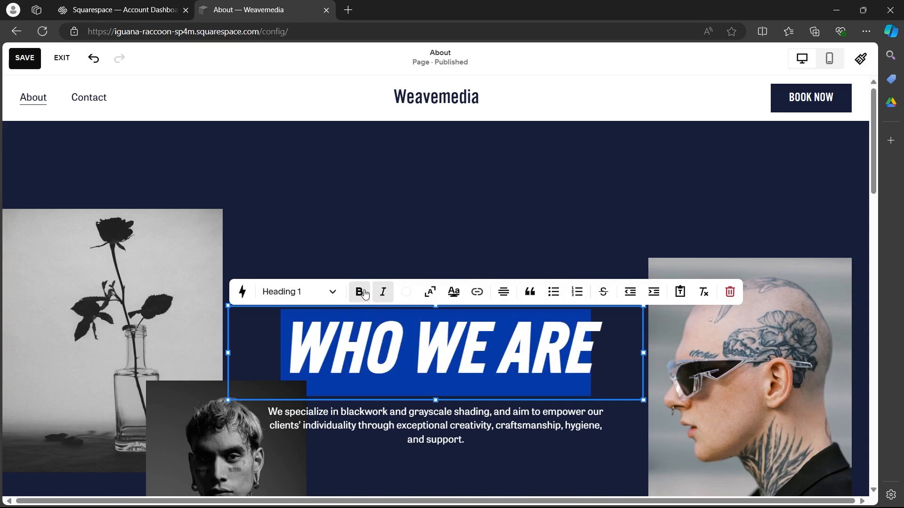
Color the WHO WE ARE heading pink from the site palette.
click(405, 292)
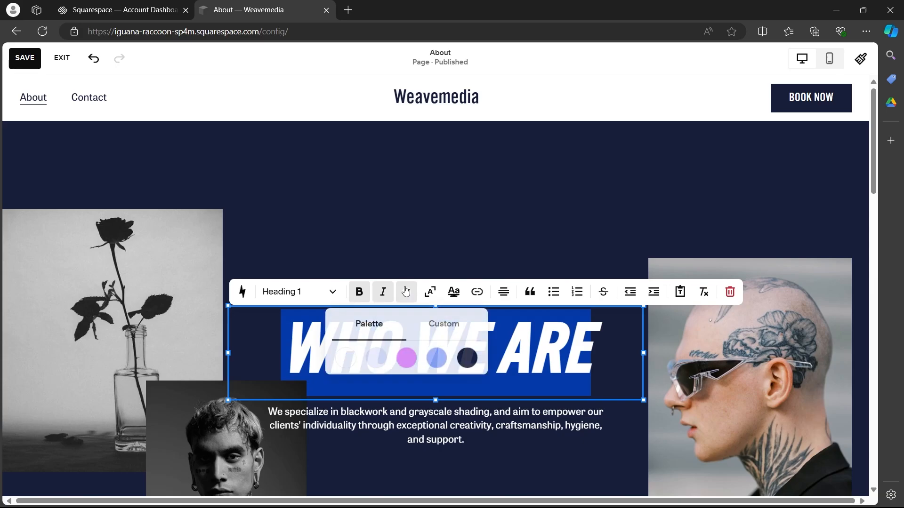
click(467, 358)
click(446, 246)
Add an image block to the first section and upload the picture of a crowd facing a red play logo.
scroll(423, 197, down, 6)
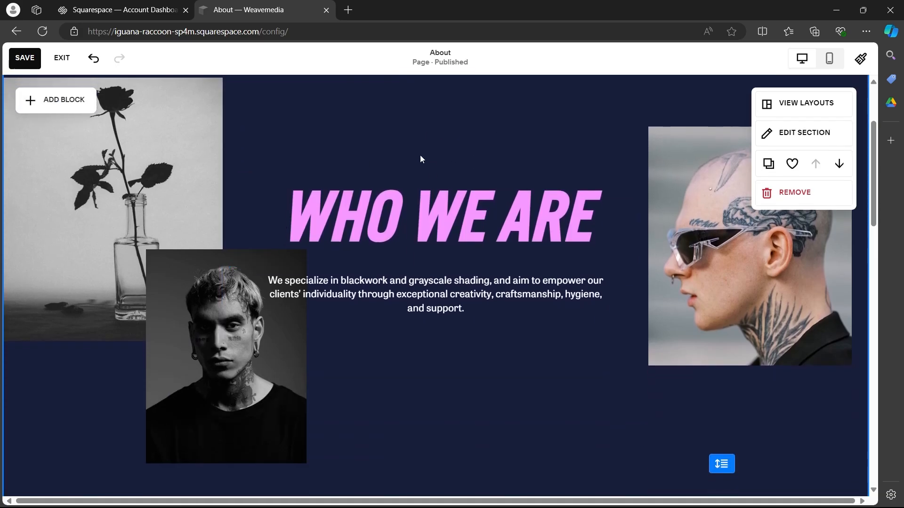
scroll(373, 250, up, 6)
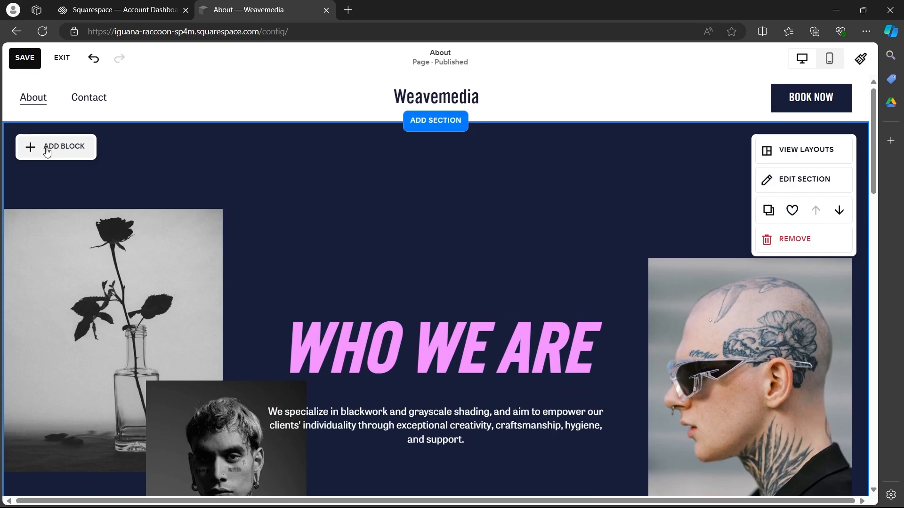
click(42, 144)
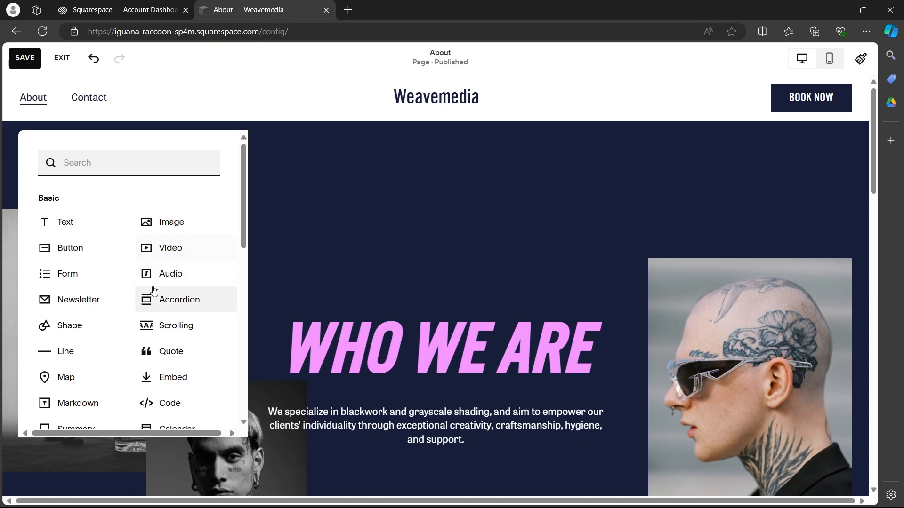
scroll(141, 320, down, 10)
scroll(75, 338, up, 10)
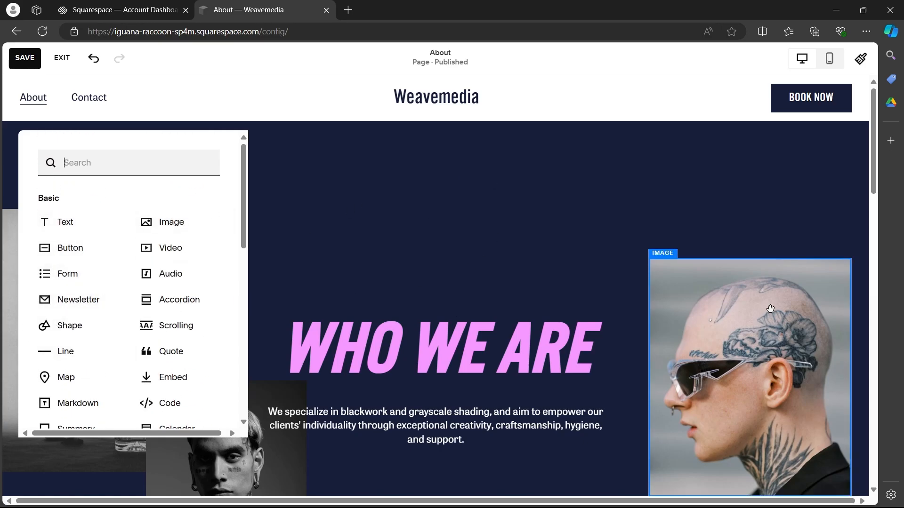
click(174, 221)
click(115, 280)
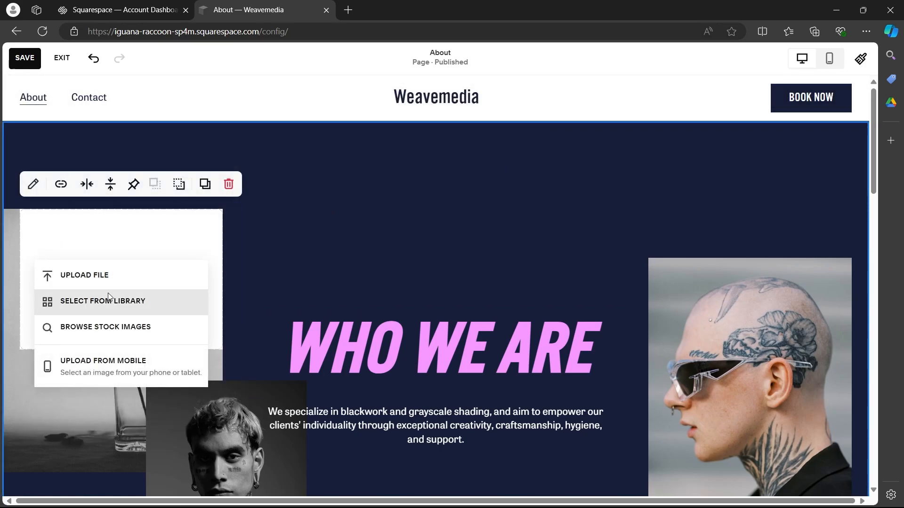
click(95, 286)
double_click(281, 124)
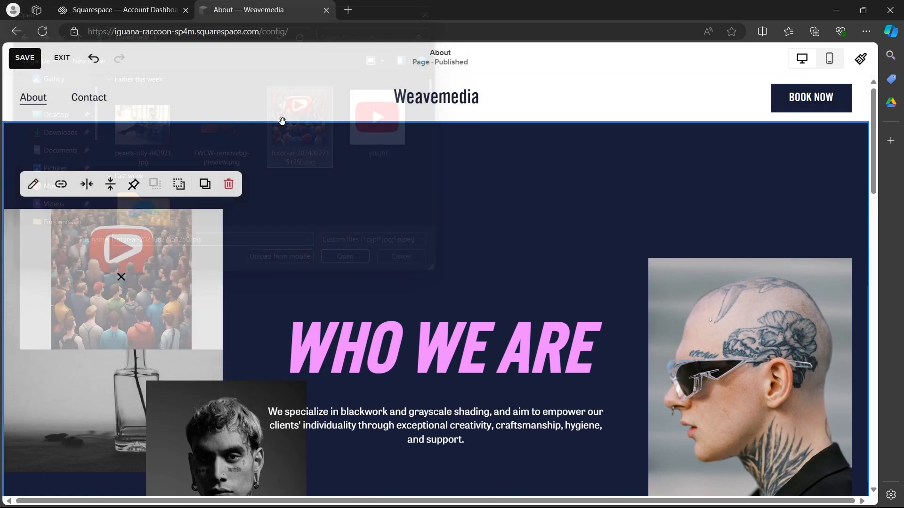
Move the crowd image above the end of the WHO WE ARE heading, shrink it to fit there, and save the page.
drag(200, 210, 610, 163)
drag(676, 351, 626, 306)
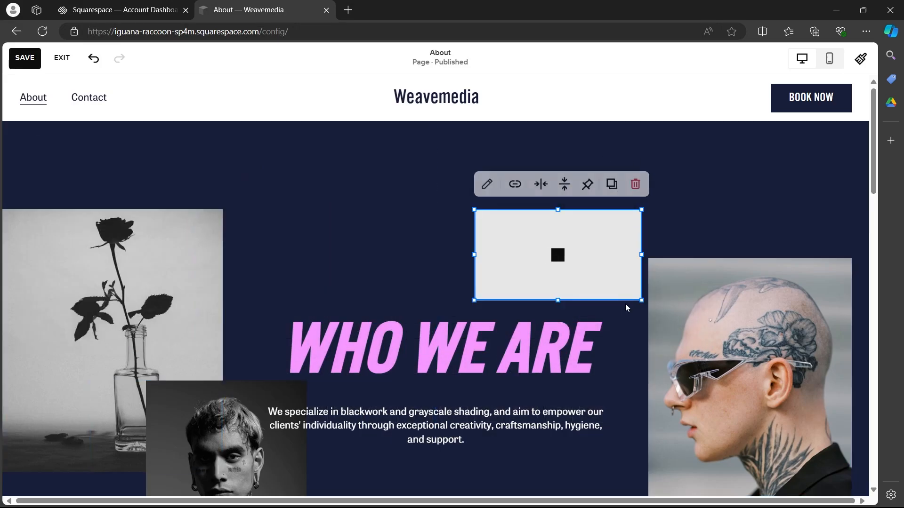
click(31, 64)
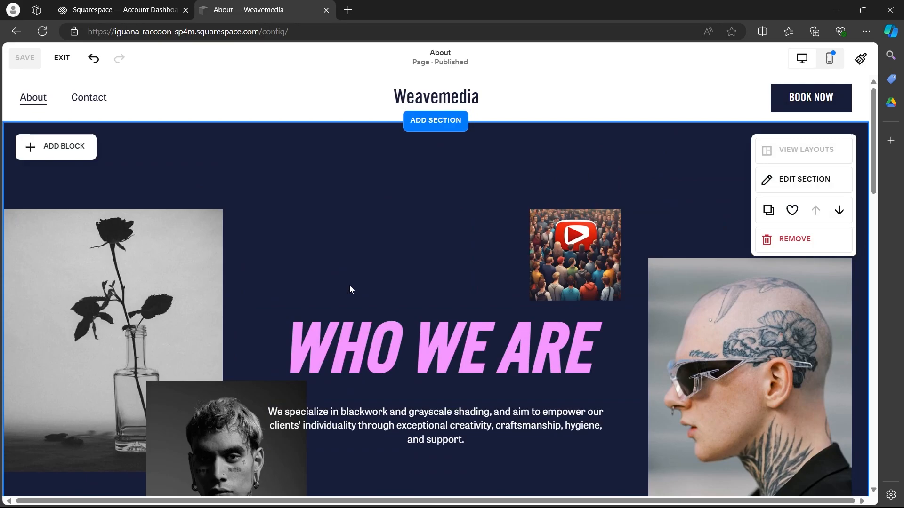
Browse the ready-made section designs available for insertion between the WHO WE ARE and MISSION sections.
scroll(446, 216, down, 12)
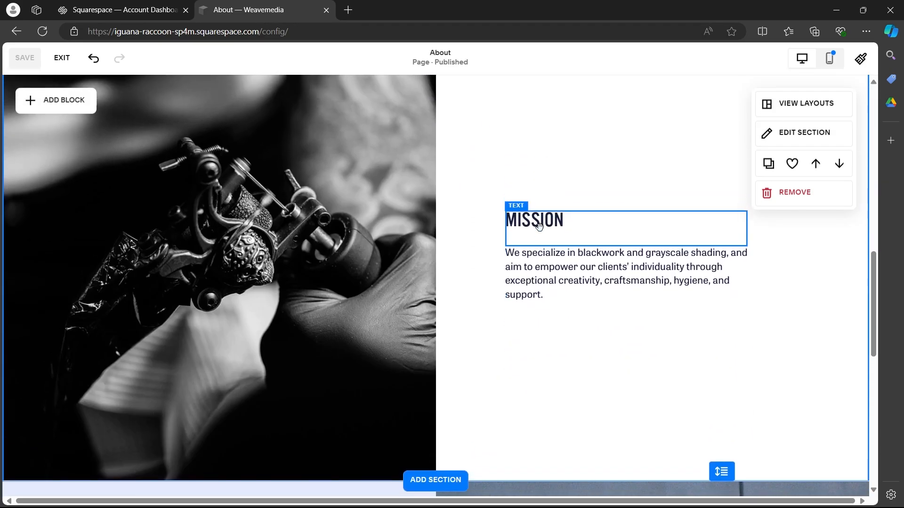
click(437, 275)
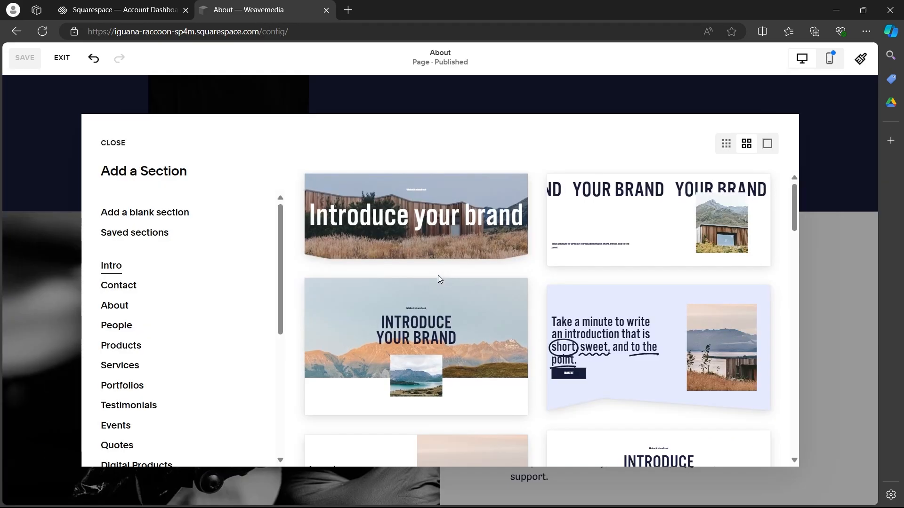
scroll(442, 278, down, 15)
scroll(453, 285, down, 3)
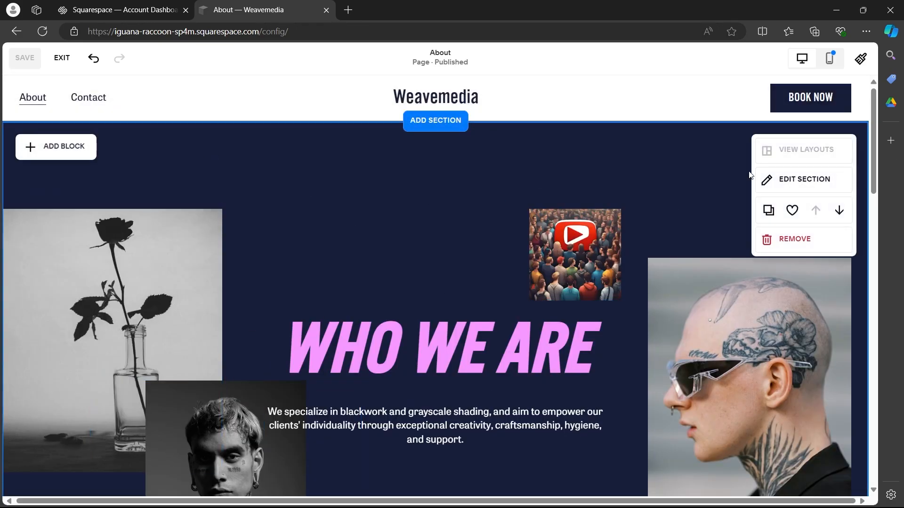
Remove the WHO WE ARE section from the About page and undo the removal.
click(808, 244)
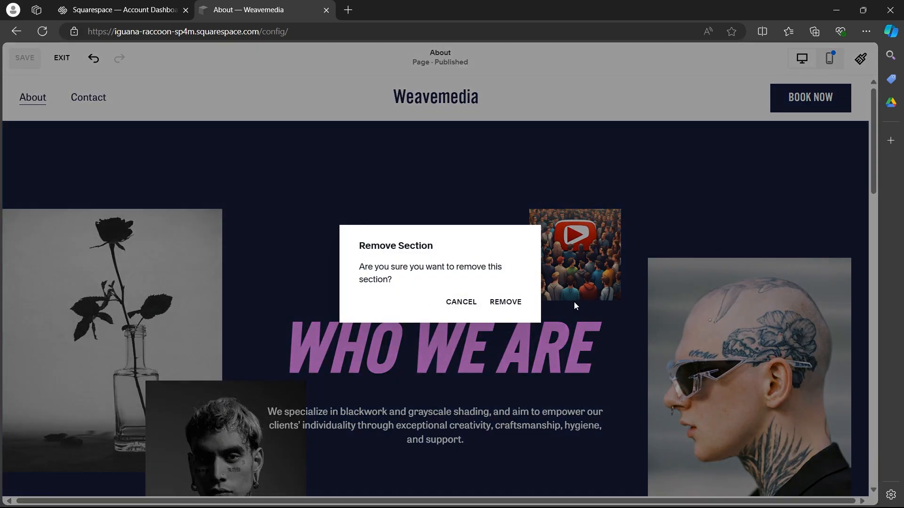
click(504, 302)
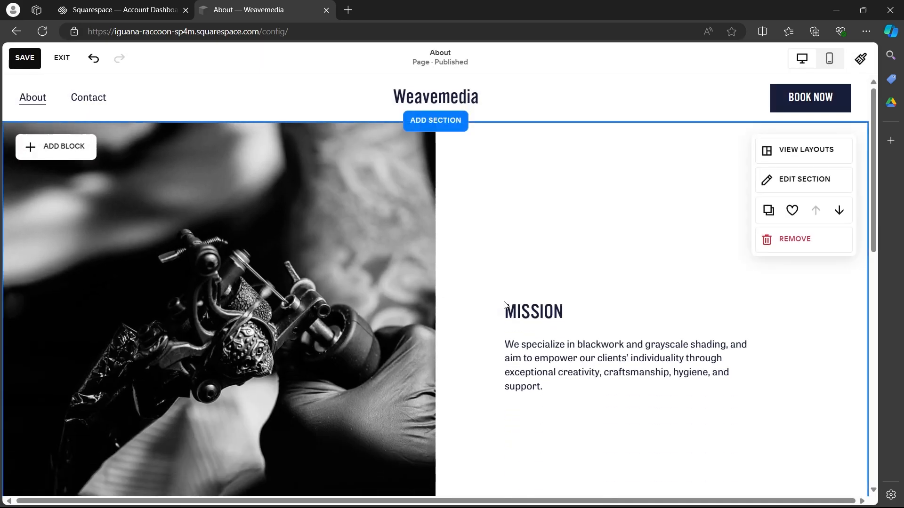
key(ctrl+z)
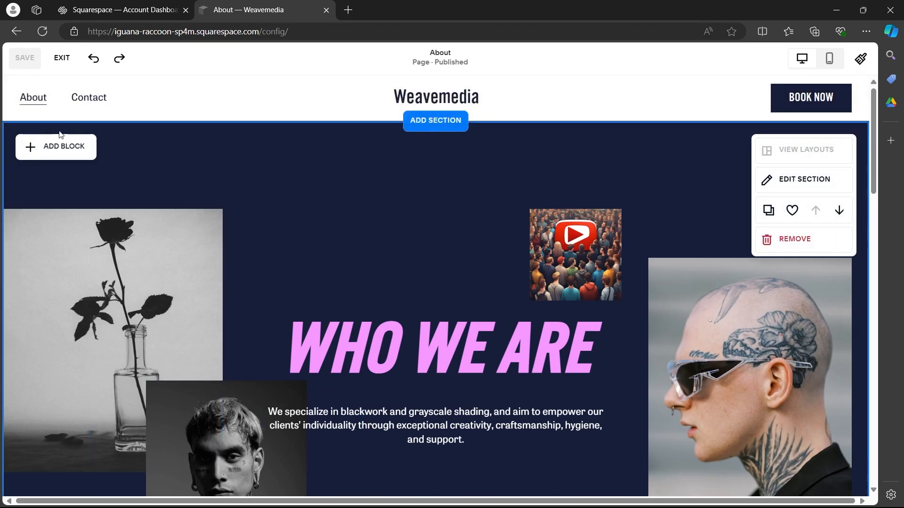
Look through the content block types available for the WHO WE ARE section and close the list.
click(65, 145)
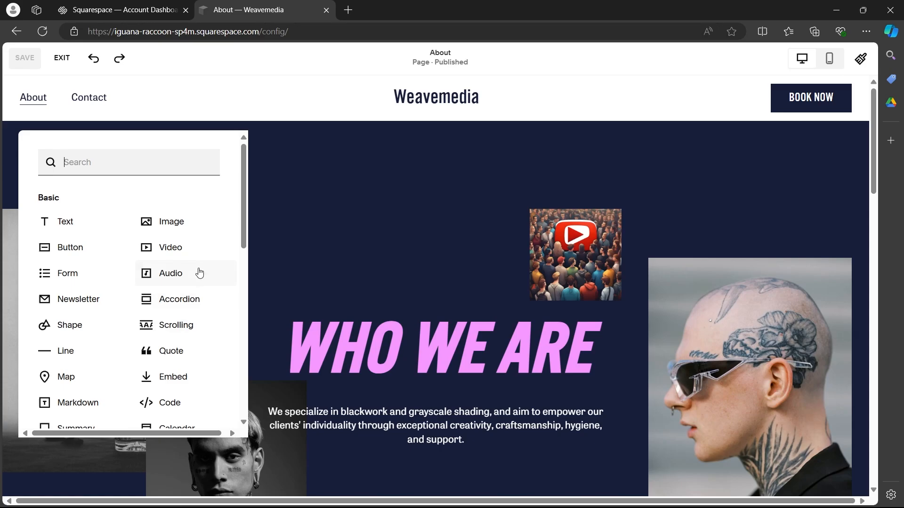
scroll(177, 289, down, 10)
scroll(151, 309, up, 10)
scroll(526, 328, up, 5)
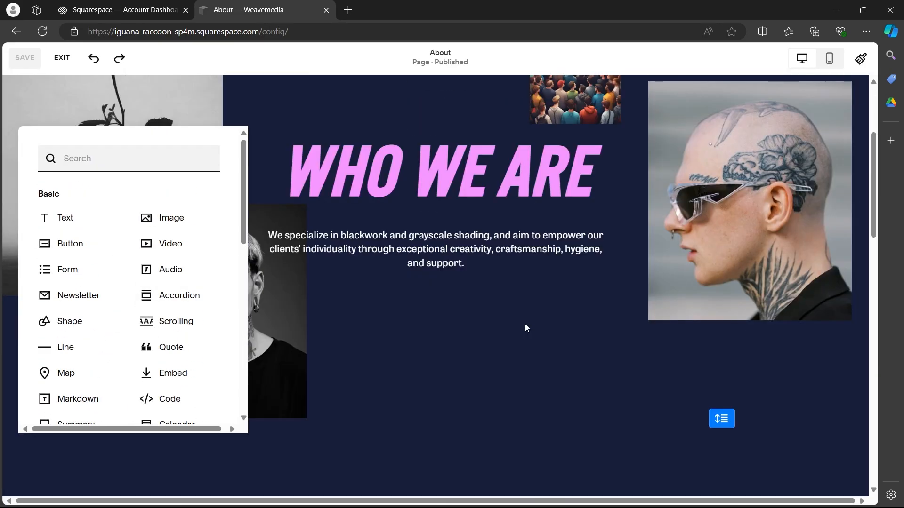
click(526, 328)
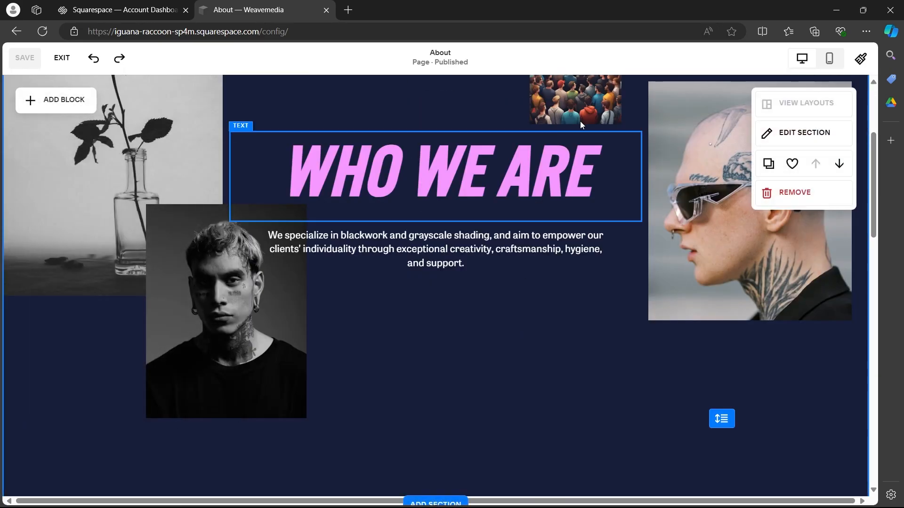
Delete the crowd image from the WHO WE ARE section, save the About page and leave editing.
click(580, 115)
scroll(649, 202, up, 4)
click(682, 184)
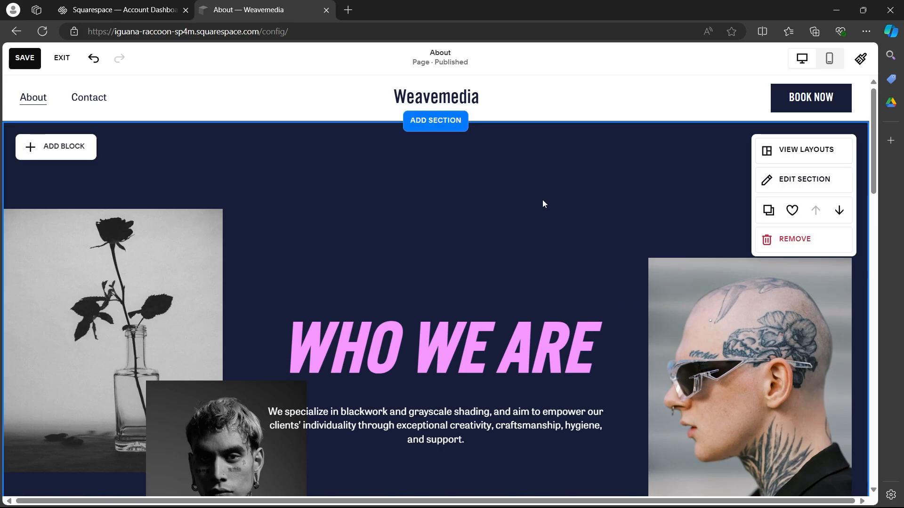
click(24, 58)
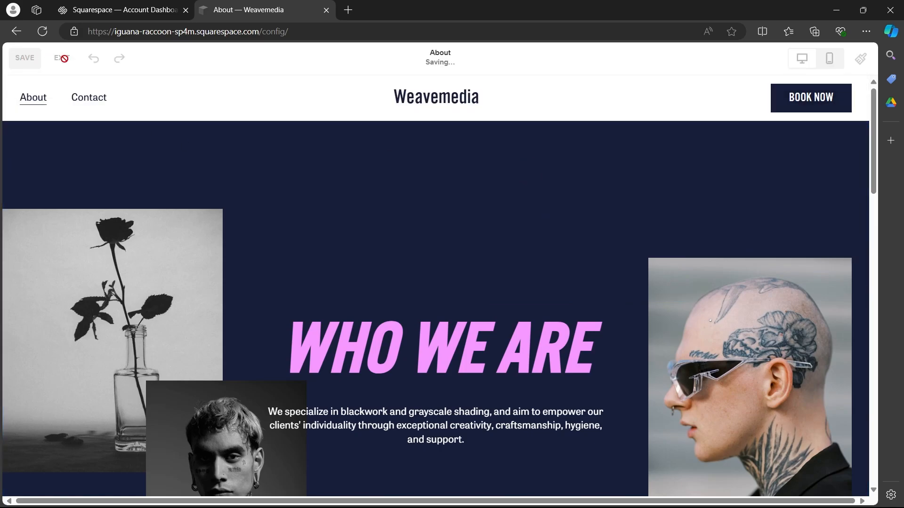
click(61, 58)
Open the Contact page for editing and make the text block with the CONTACT heading editable.
click(42, 163)
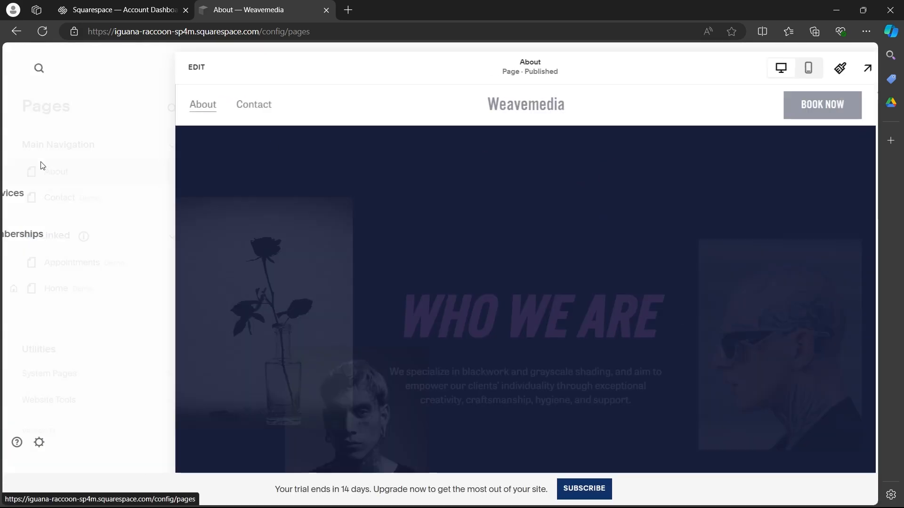
click(67, 197)
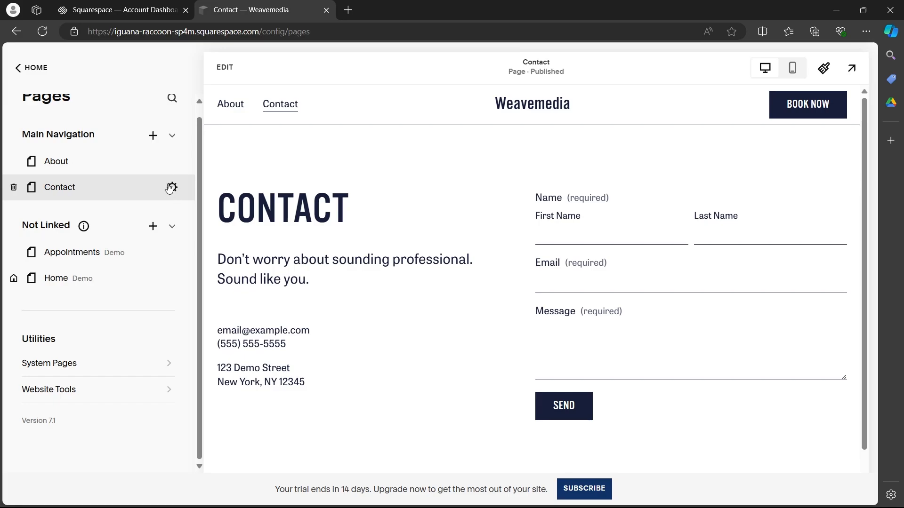
click(172, 188)
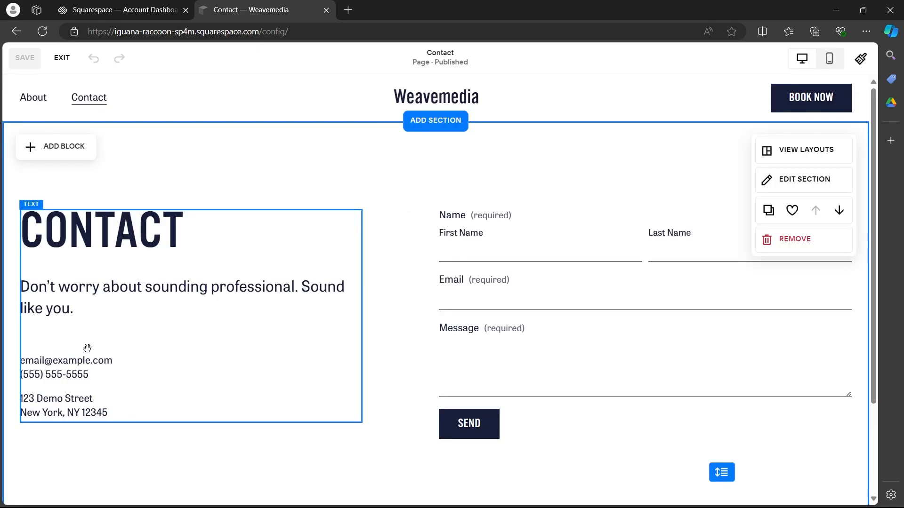
click(85, 337)
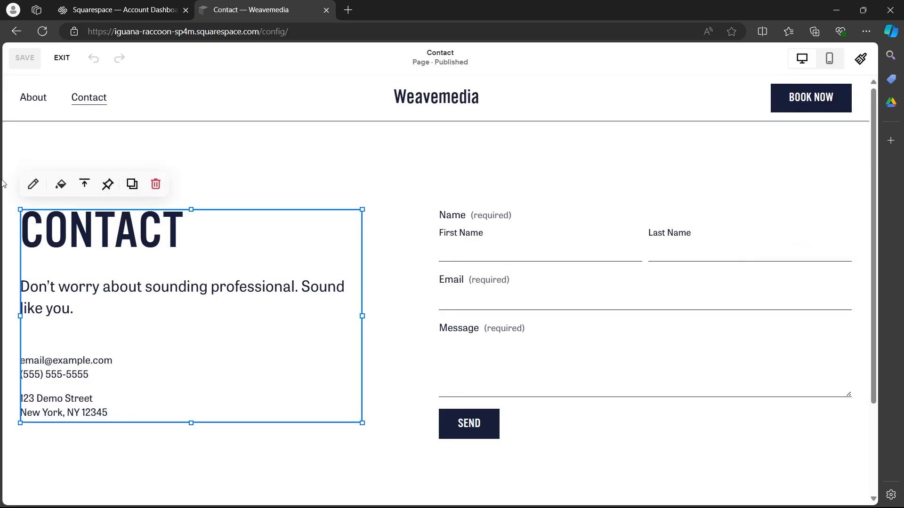
click(33, 184)
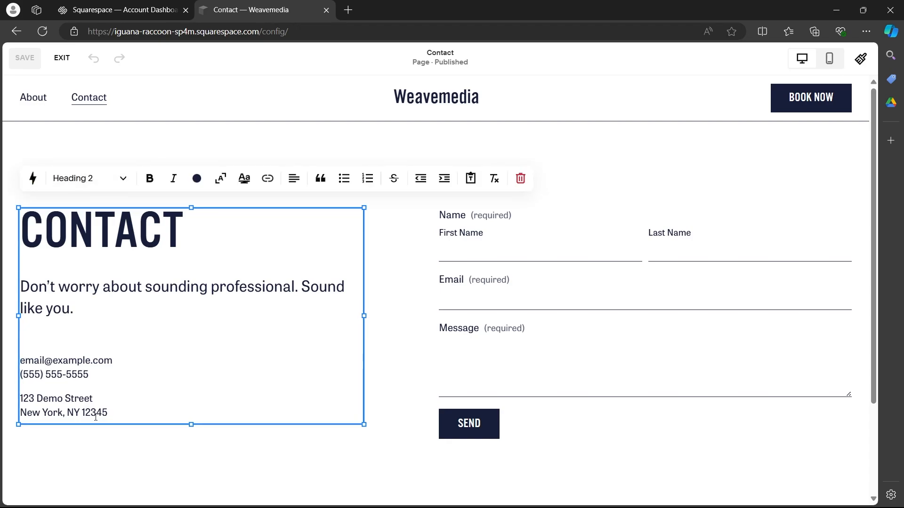
Replace the street line of the address in the CONTACT text block with a new street address.
drag(94, 398, 20, 398)
key(BackSpace)
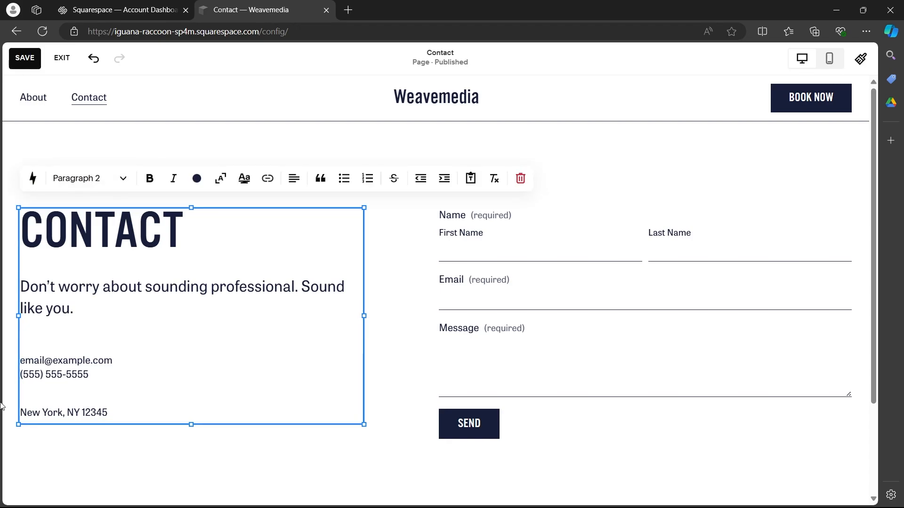
text(nnbininsisn)
key(shift+Home)
drag(124, 418, 19, 413)
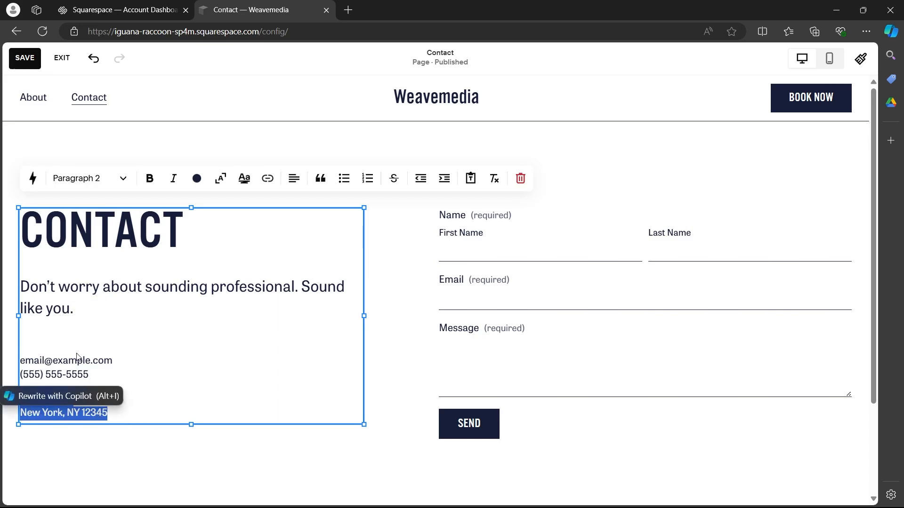
Replace the phone number in the CONTACT text block with a new one, and save and exit the page.
drag(113, 360, 15, 370)
drag(88, 374, 12, 382)
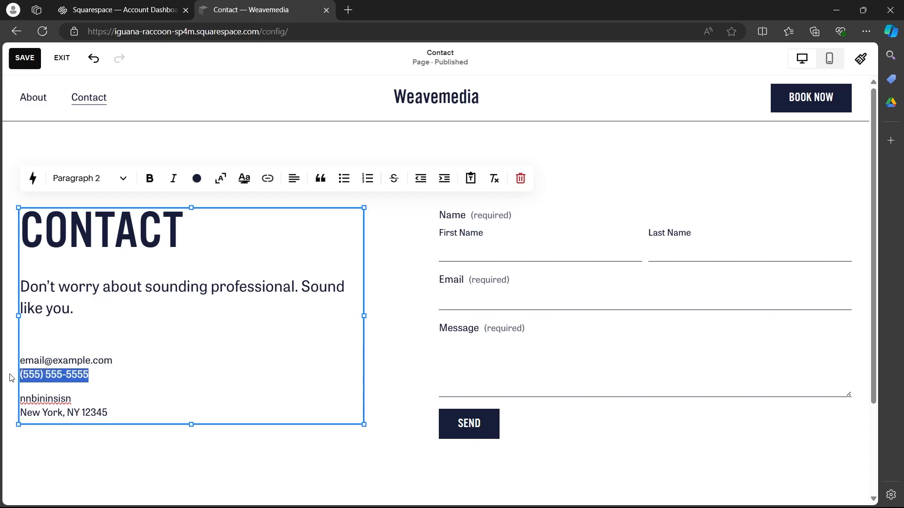
text(799755795)
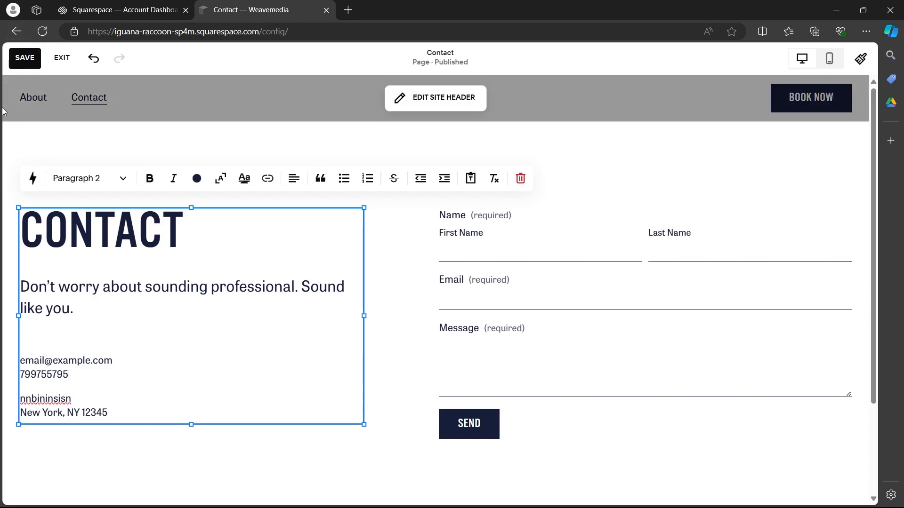
click(26, 58)
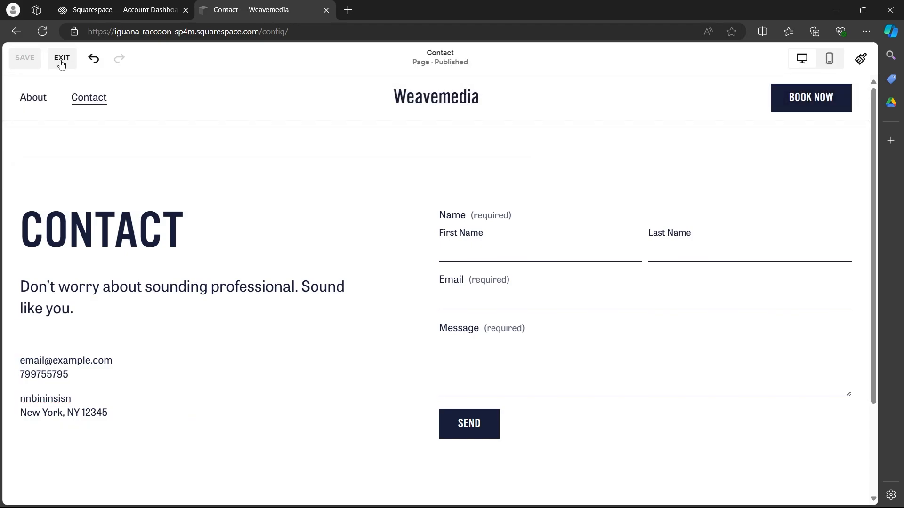
click(61, 59)
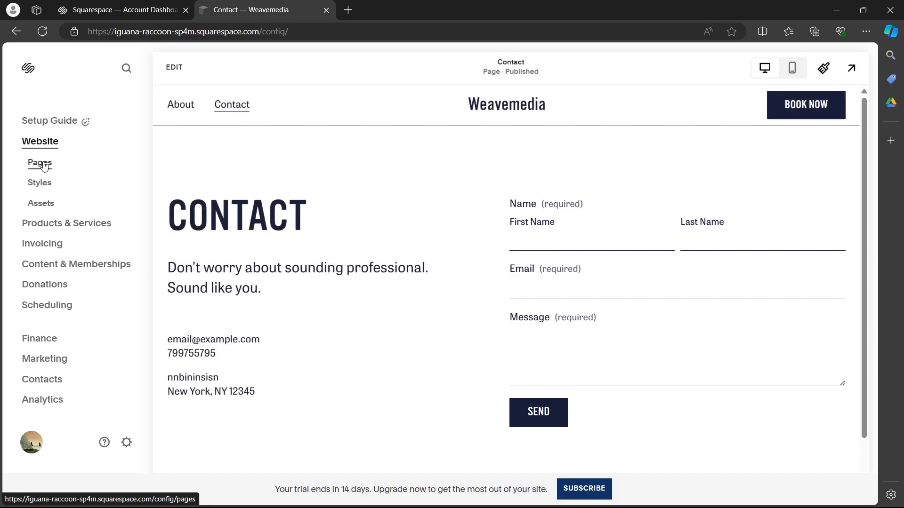
Open the Appointments page for editing and review its heading, intro text and appointment booking form.
click(44, 166)
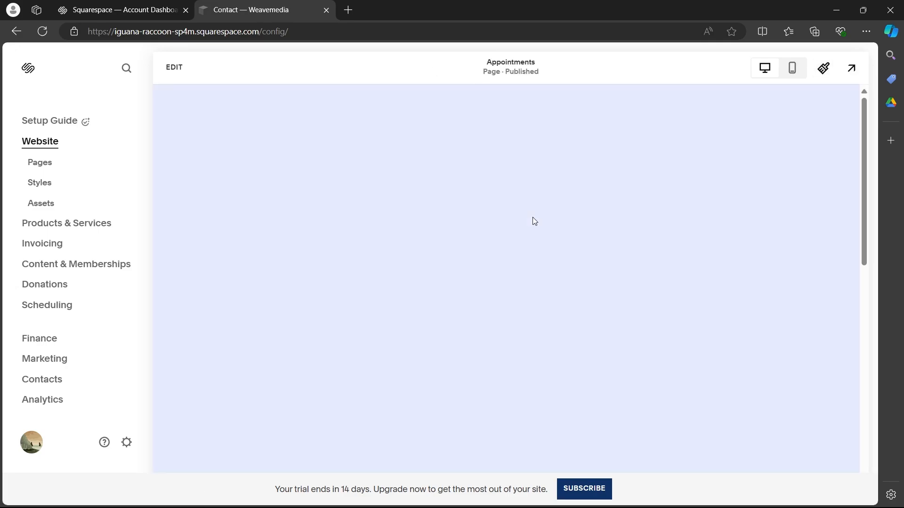
scroll(546, 222, down, 5)
scroll(555, 222, down, 4)
scroll(473, 151, up, 3)
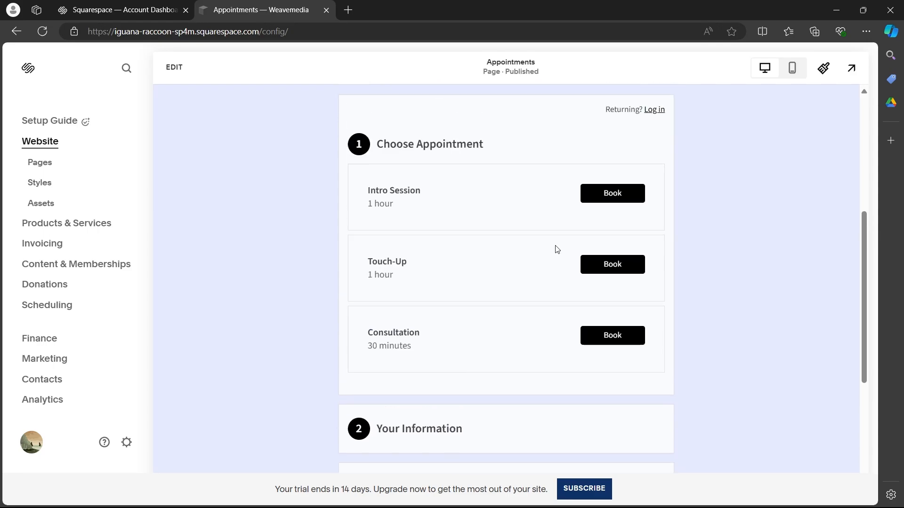
scroll(514, 294, down, 2)
scroll(546, 174, up, 6)
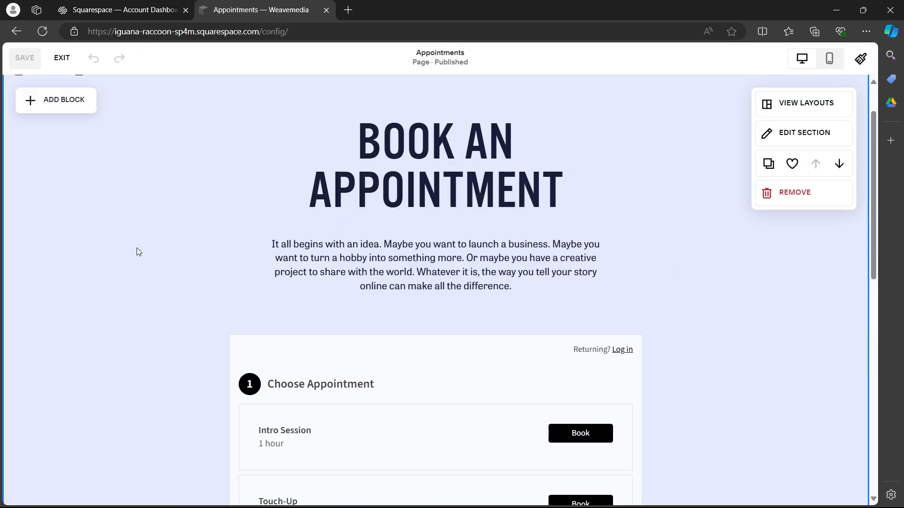
scroll(134, 240, down, 5)
scroll(193, 246, up, 1)
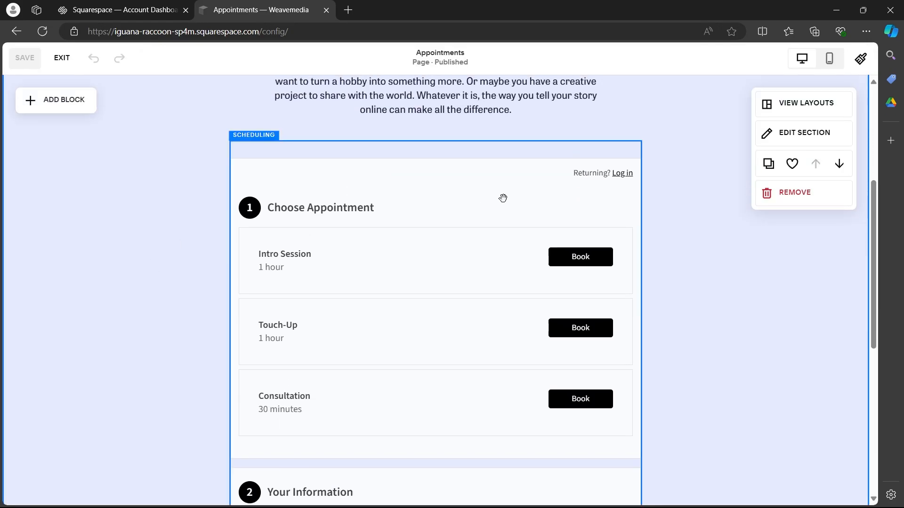
Edit the scheduling block's content on the Appointments page and start setting up Acuity Scheduling.
click(423, 188)
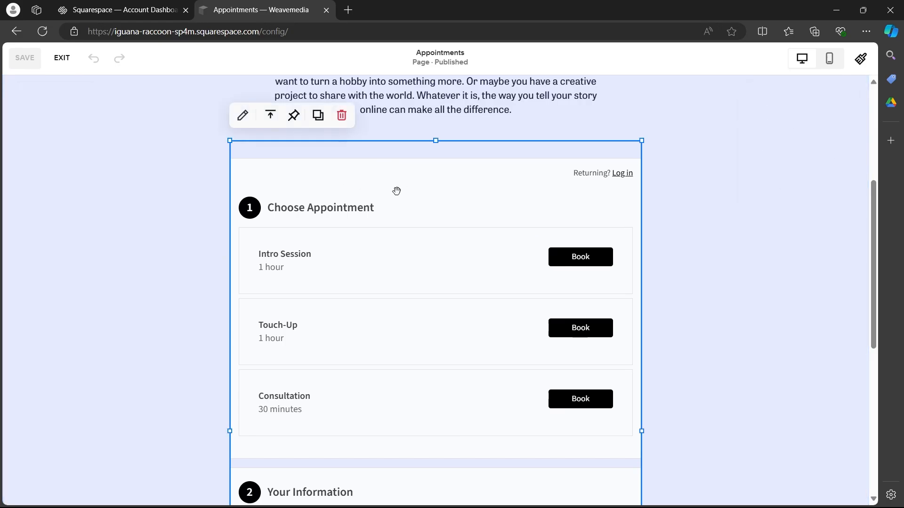
click(243, 115)
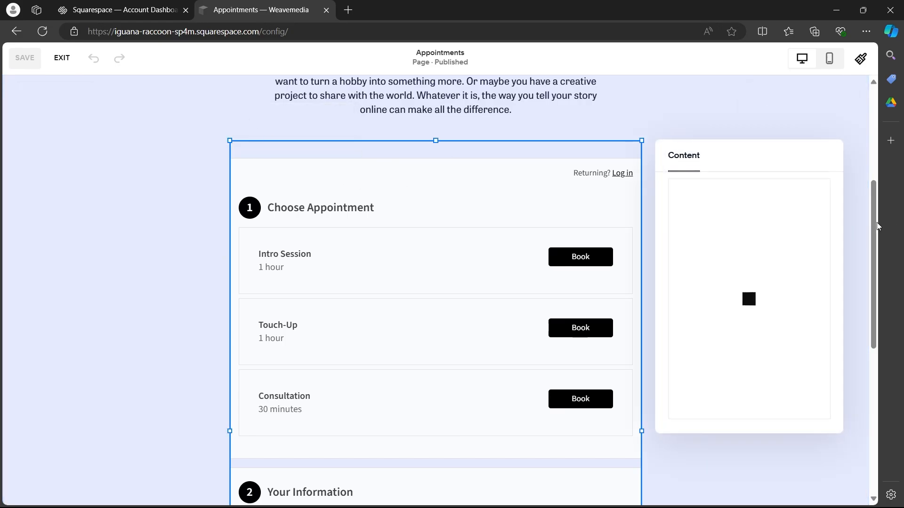
scroll(771, 231, up, 2)
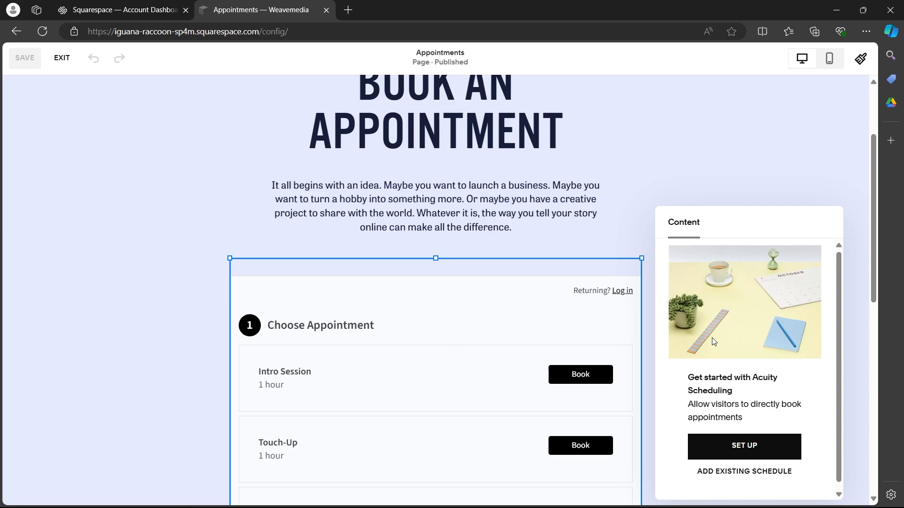
scroll(758, 405, down, 1)
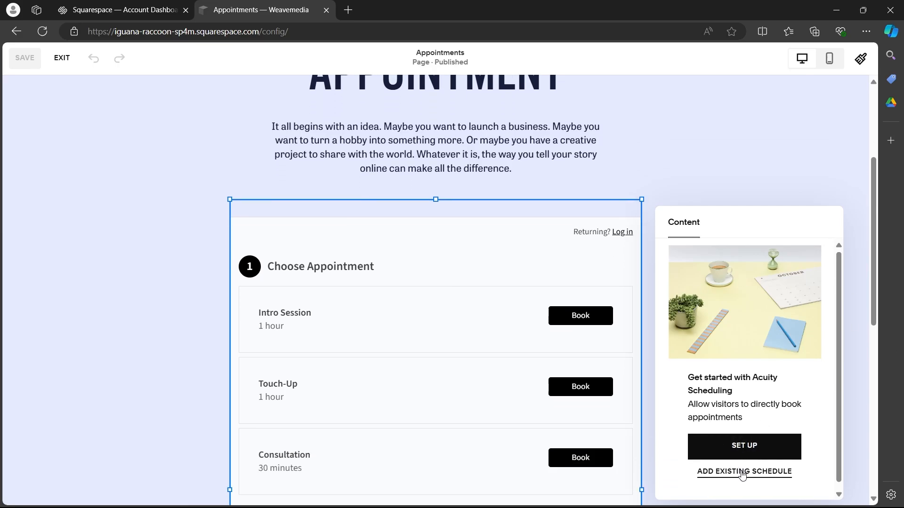
click(752, 450)
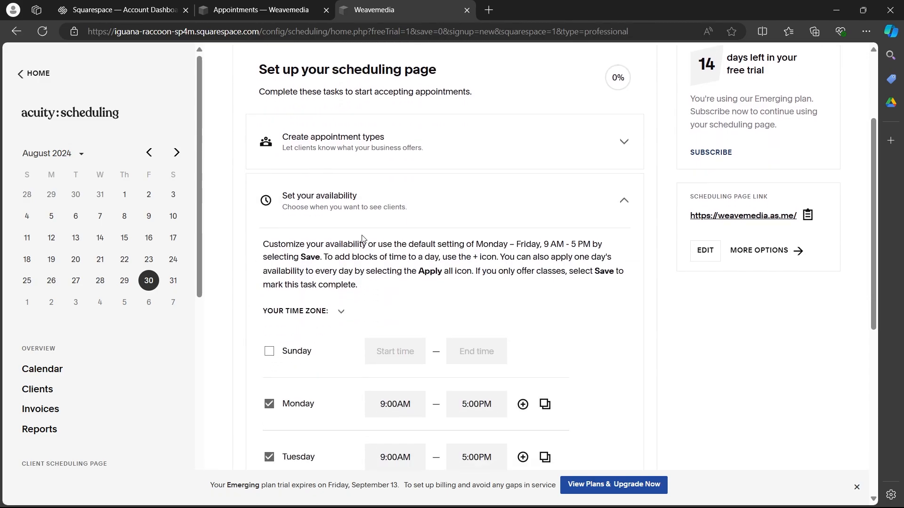
Review the weekly availability hours and the scheduling settings categories, and return to the site's main dashboard.
scroll(363, 240, down, 5)
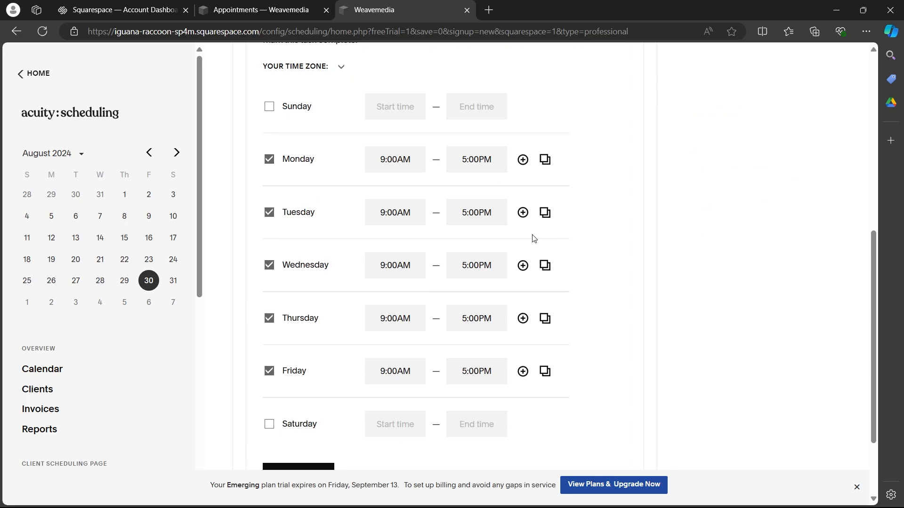
scroll(534, 239, up, 8)
click(641, 331)
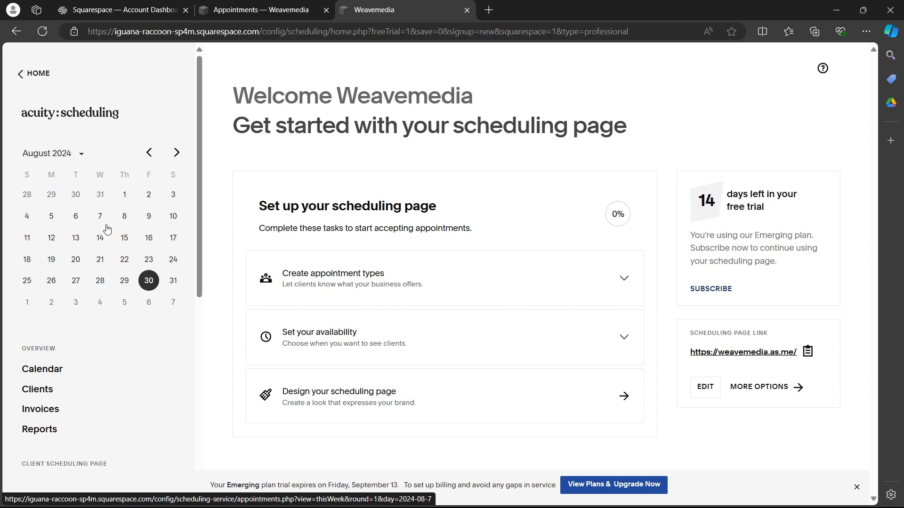
scroll(107, 229, down, 7)
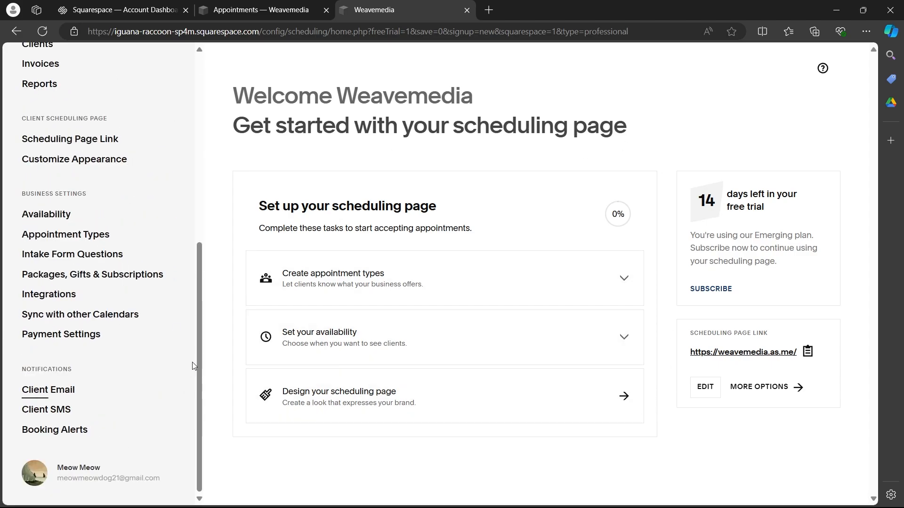
drag(201, 346, 201, 156)
click(23, 75)
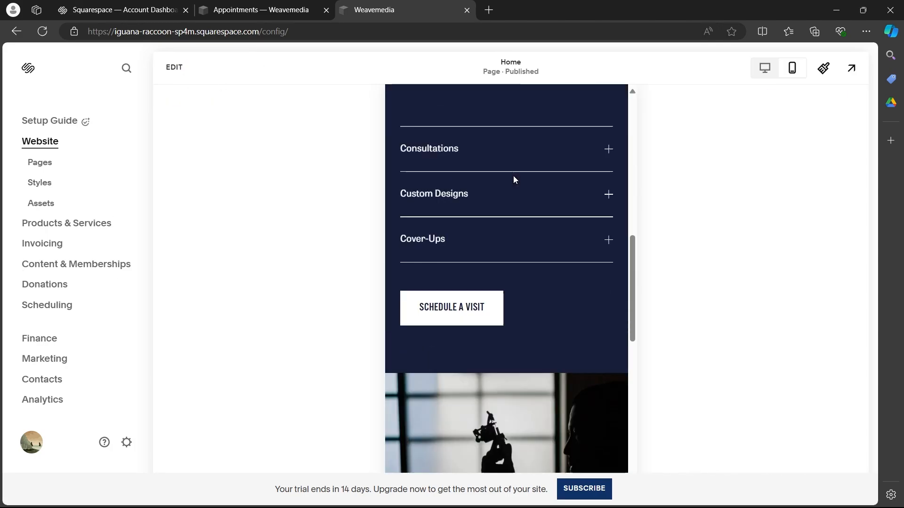
Examine the Home page's mobile preview from the header down to the footer and back.
scroll(513, 179, up, 5)
scroll(513, 179, down, 8)
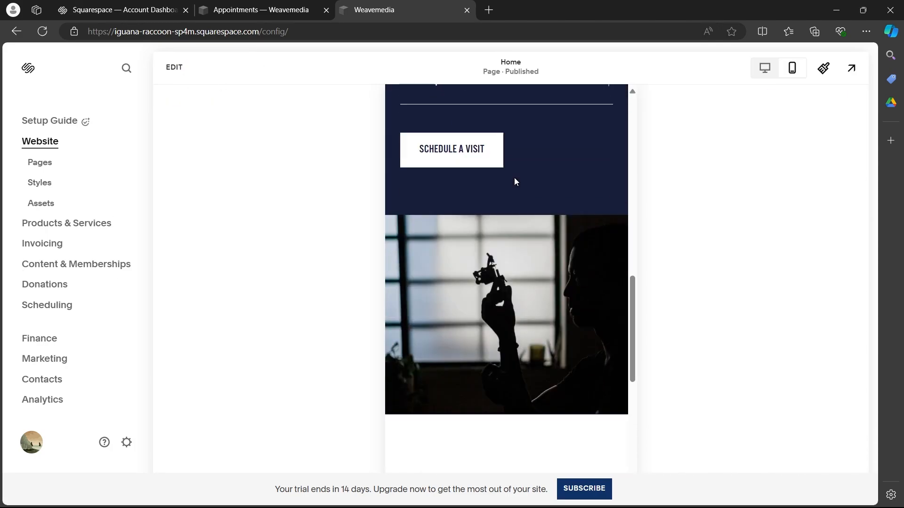
scroll(514, 181, down, 10)
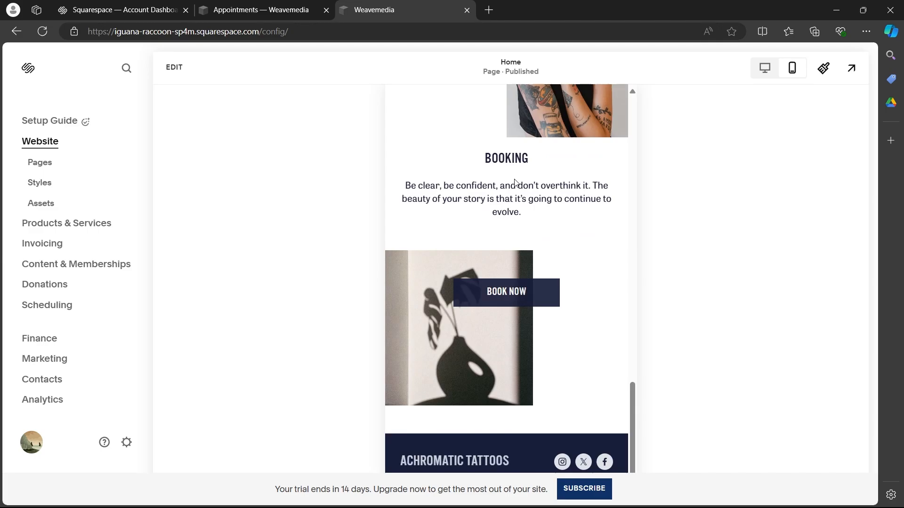
scroll(514, 179, up, 15)
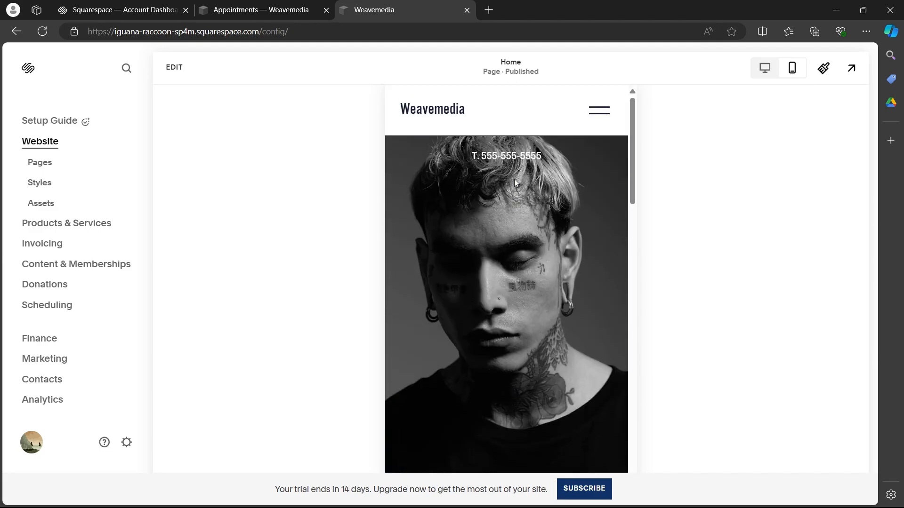
scroll(515, 181, down, 14)
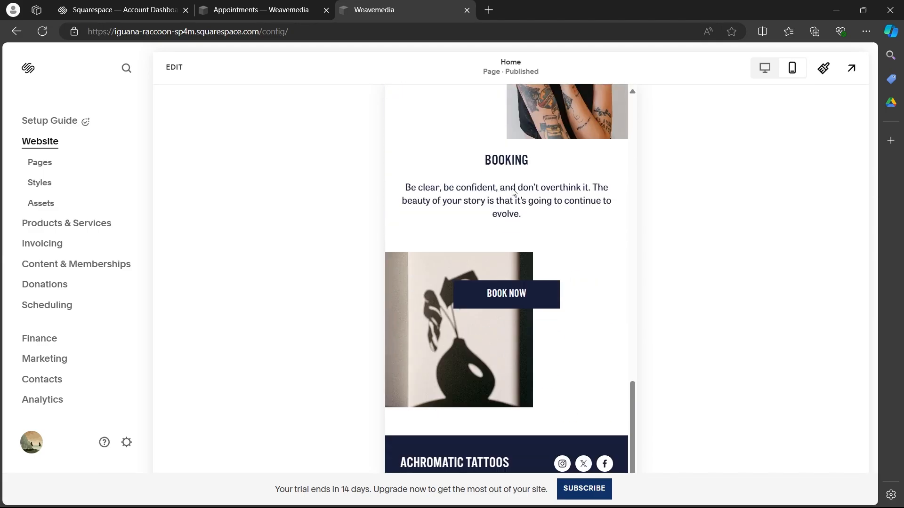
scroll(513, 192, up, 12)
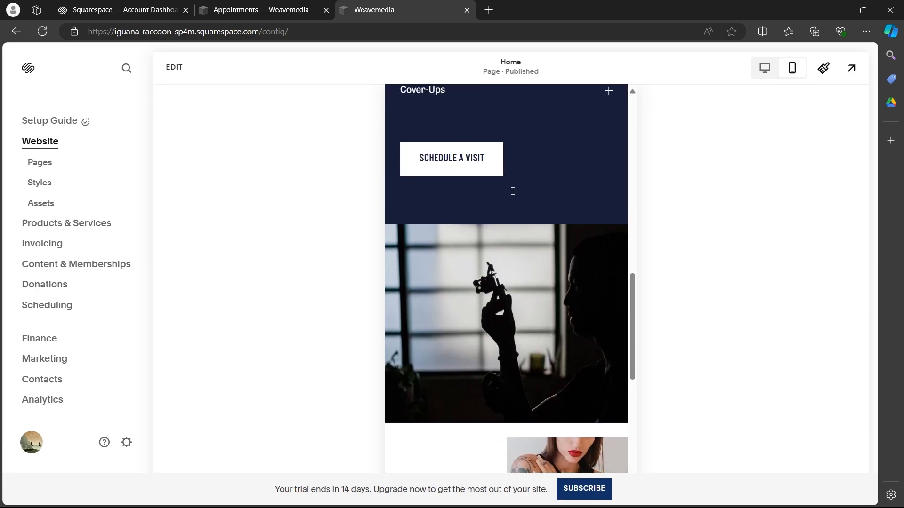
scroll(513, 195, up, 3)
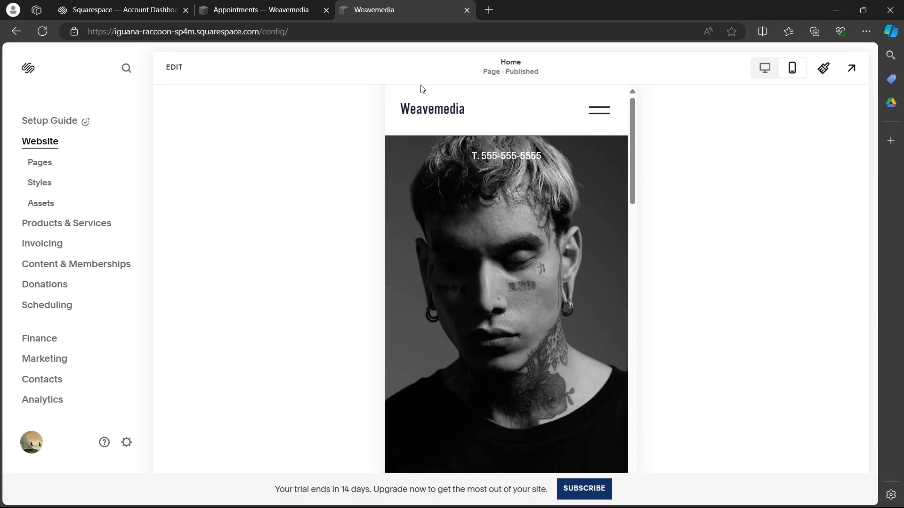